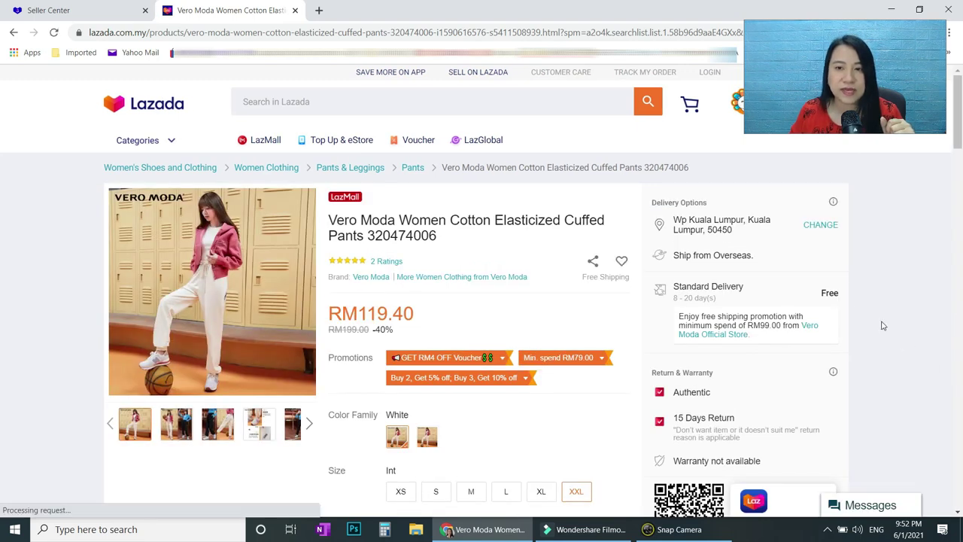
scroll(614, 292, "down", 1)
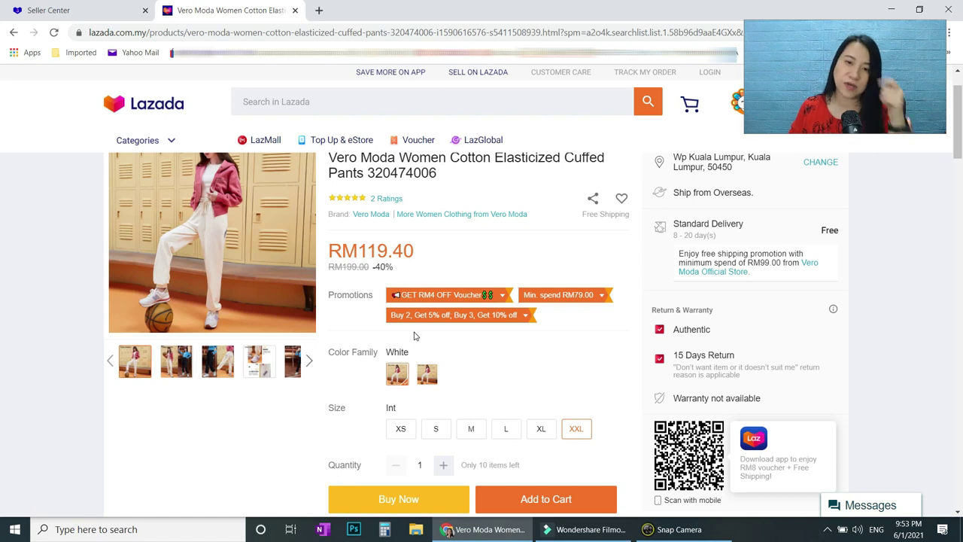
scroll(790, 286, "up", 1)
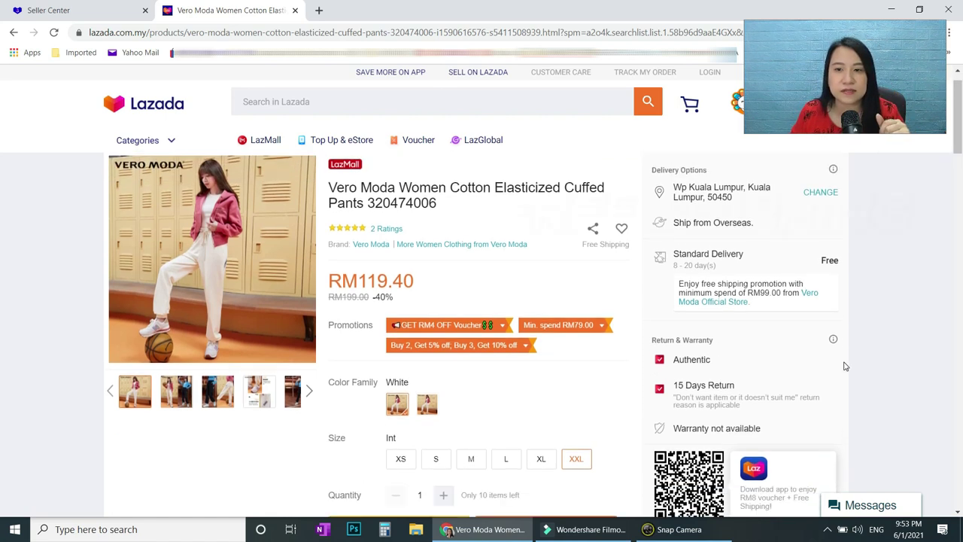
scroll(844, 367, "down", 1)
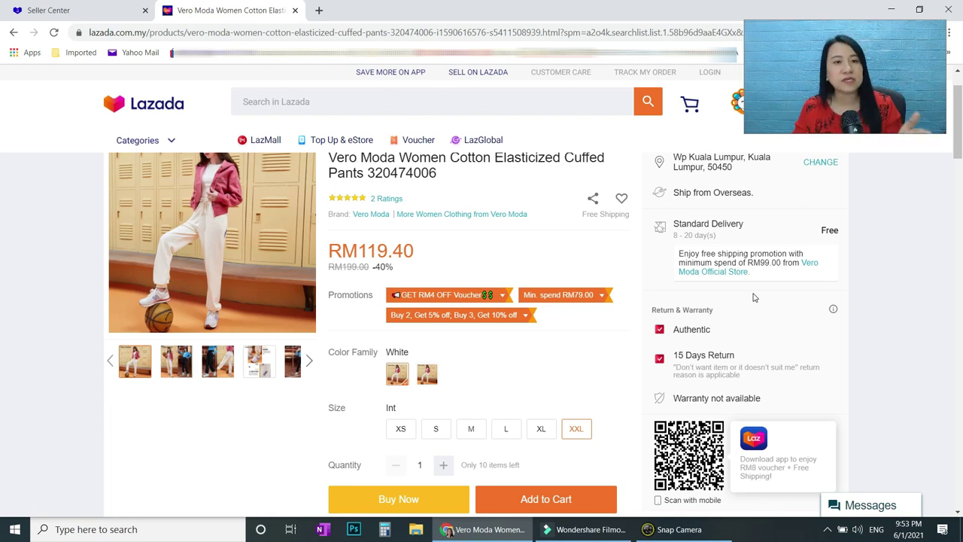
scroll(399, 313, "up", 1)
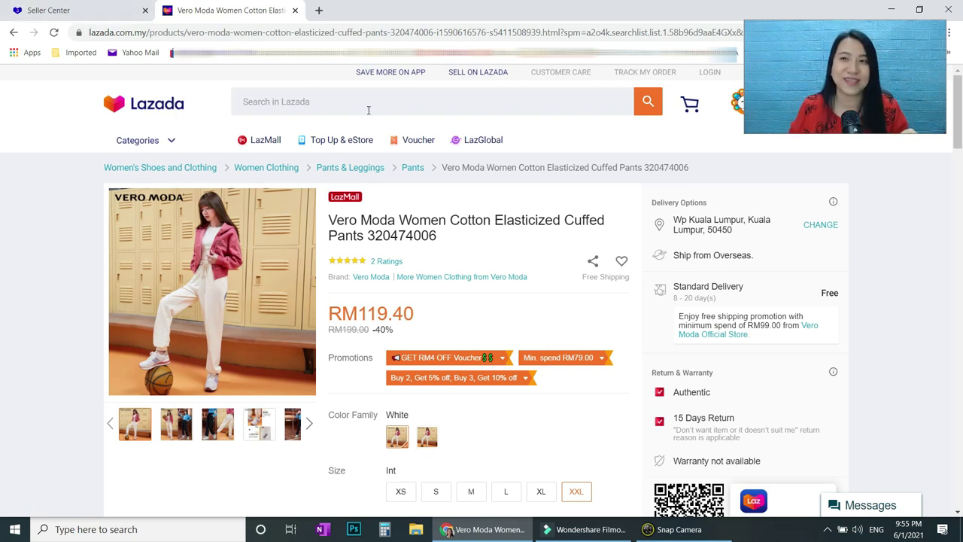
Switch to Lazada Seller Center, open the Free Shipping promotions page and filter the promotions list by On-going status
left_click(47, 9)
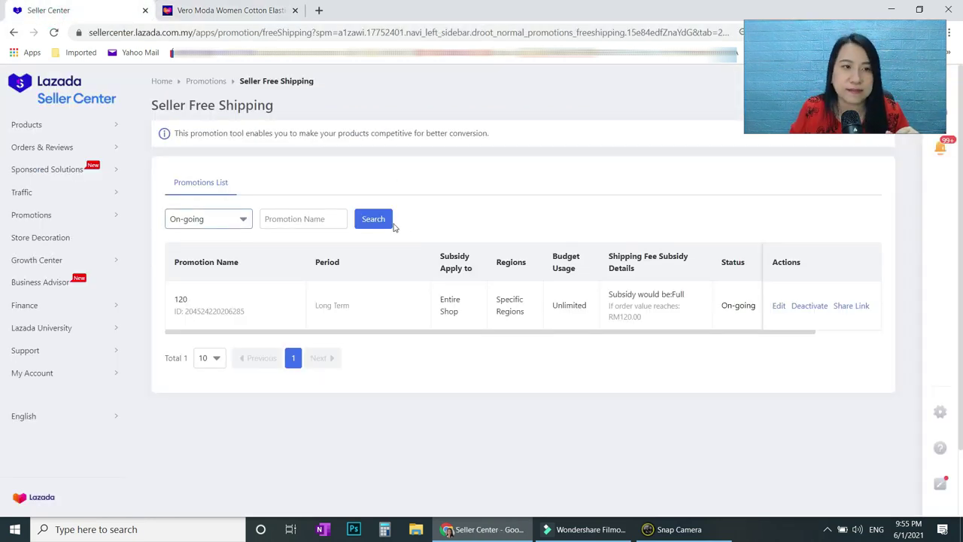
mouse_move(30, 216)
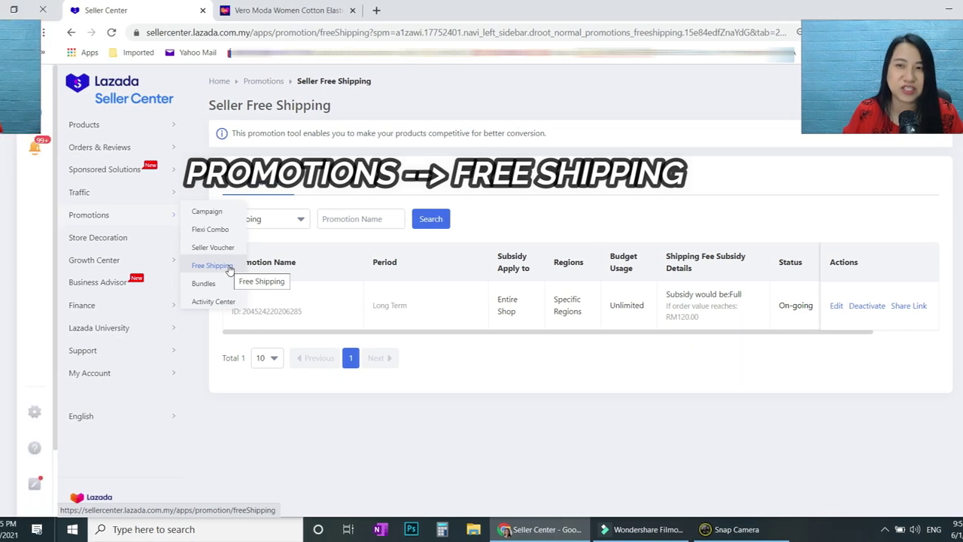
left_click(155, 266)
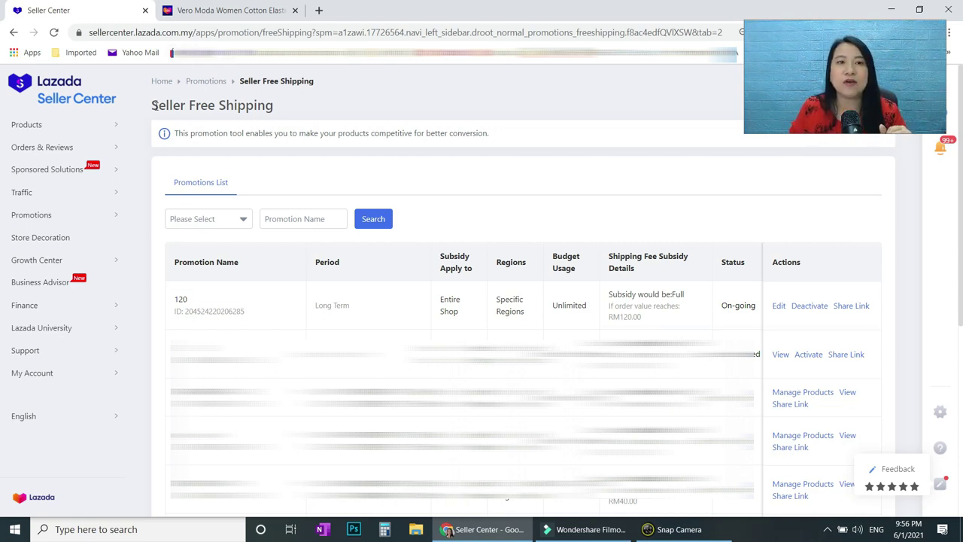
mouse_move(47, 217)
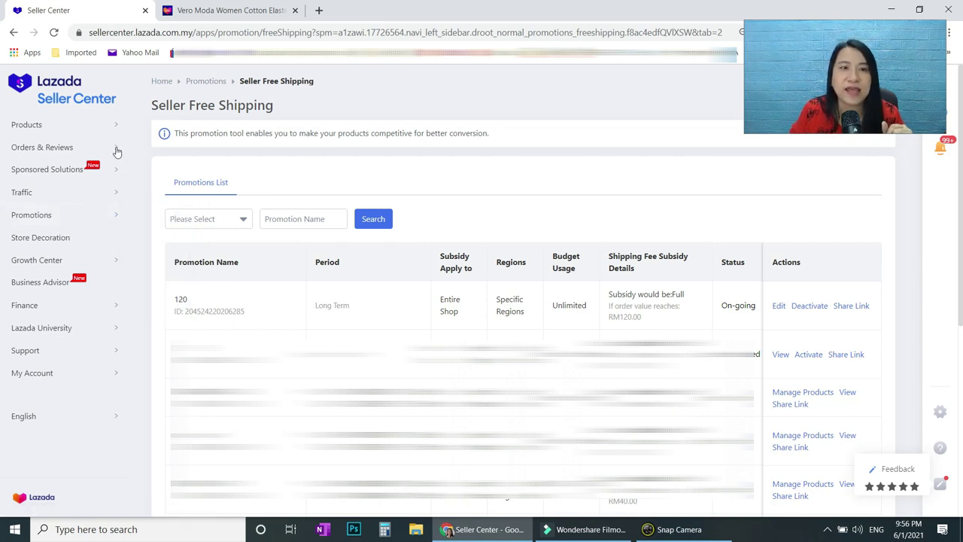
left_click(242, 219)
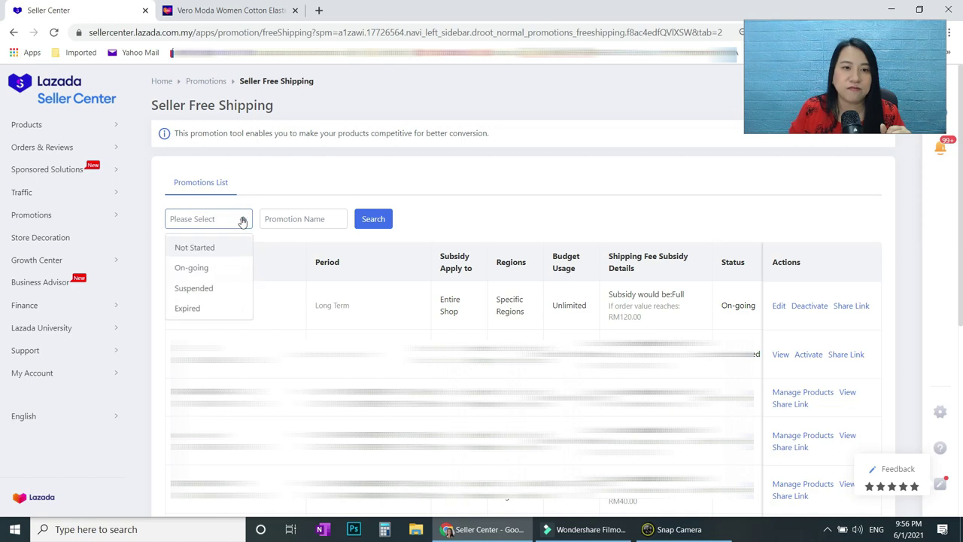
left_click(208, 268)
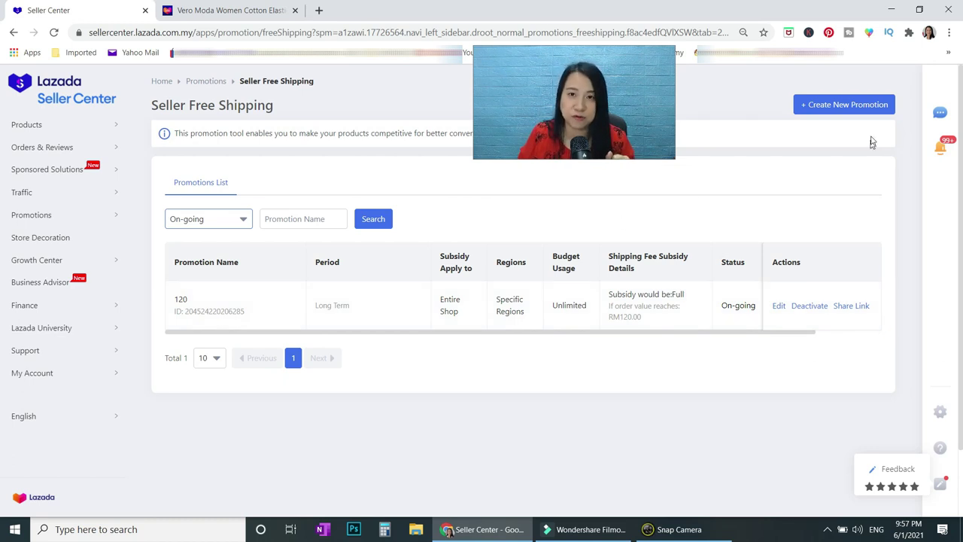
Create a new free shipping promotion and name it "january"
left_click(857, 109)
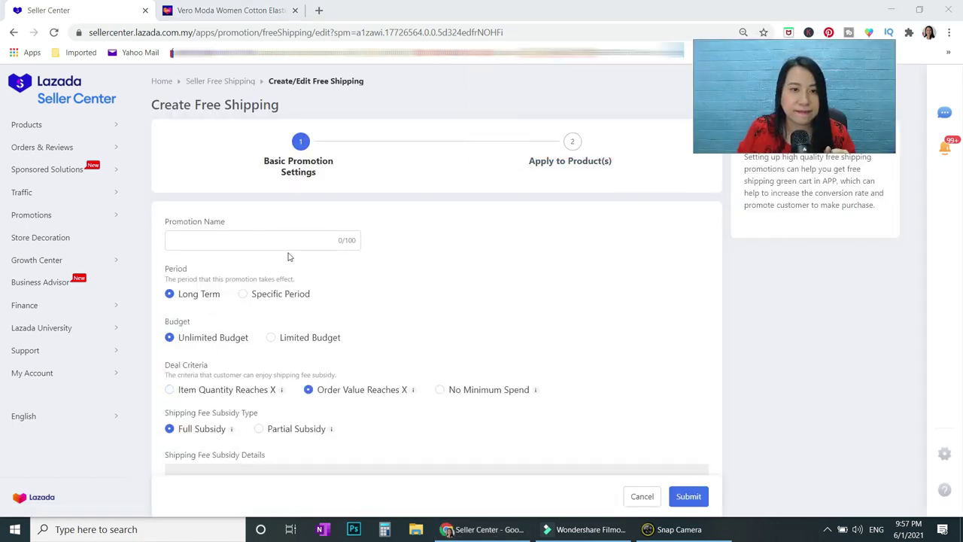
left_click(230, 242)
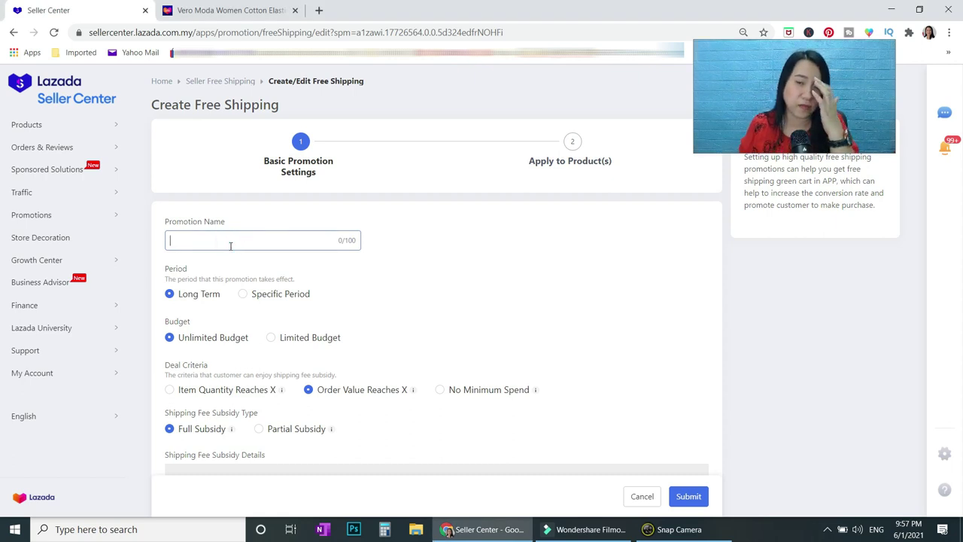
type("janyd")
key("BackSpace")
key("BackSpace")
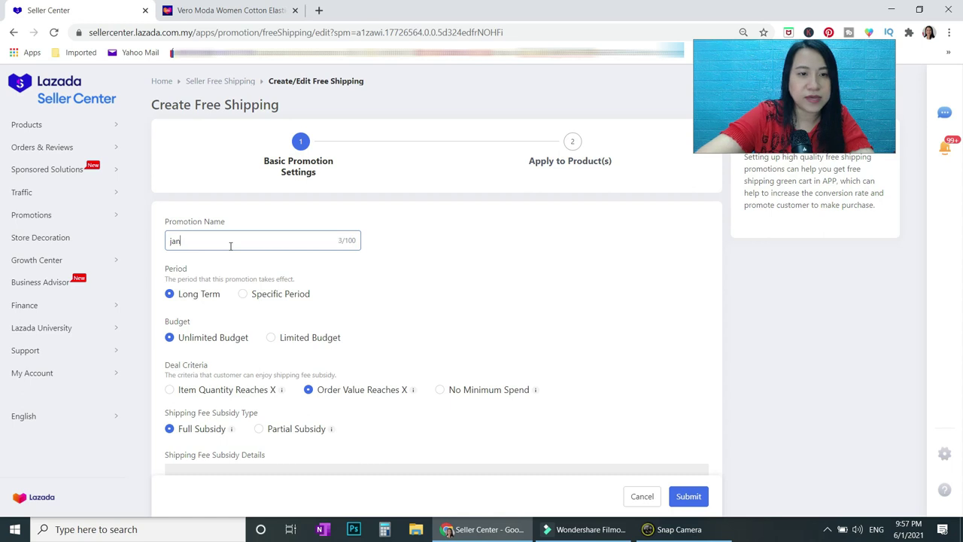
type("uary")
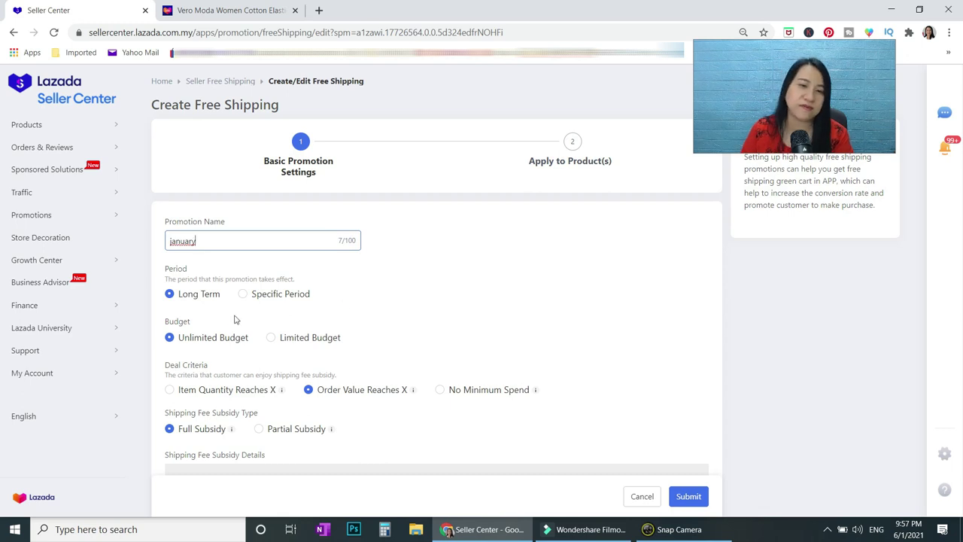
Try the Specific Period option with its start and end date calendar, and return the promotion period to Long Term
left_click(244, 295)
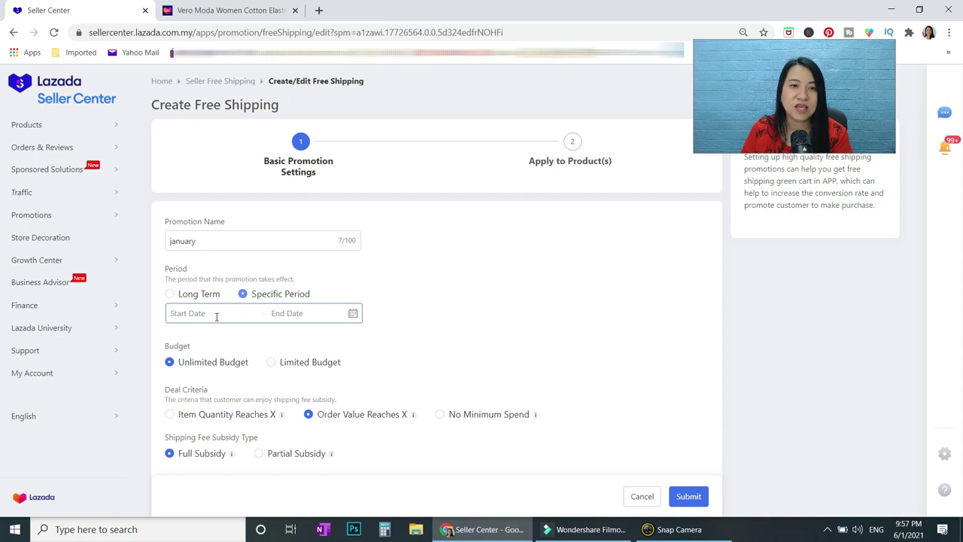
left_click(217, 317)
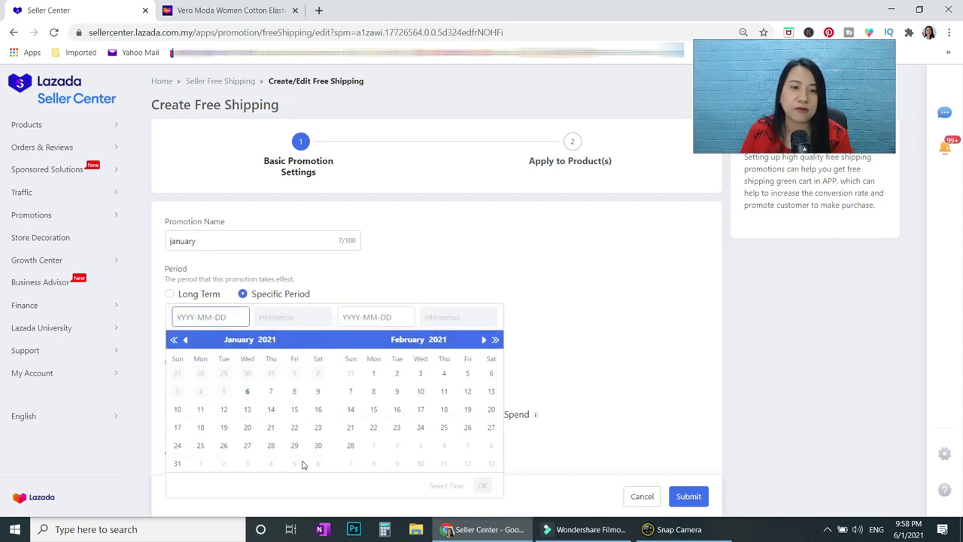
left_click(516, 260)
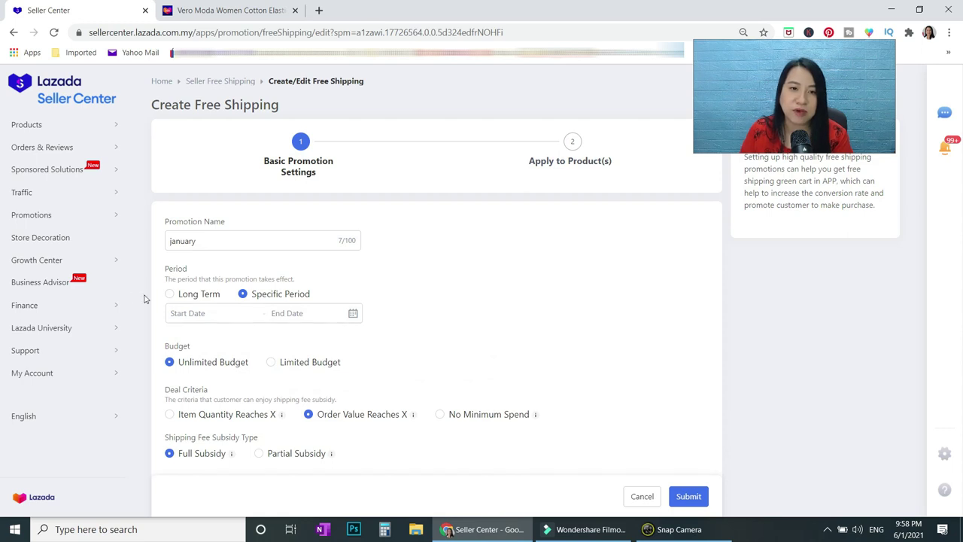
left_click(169, 293)
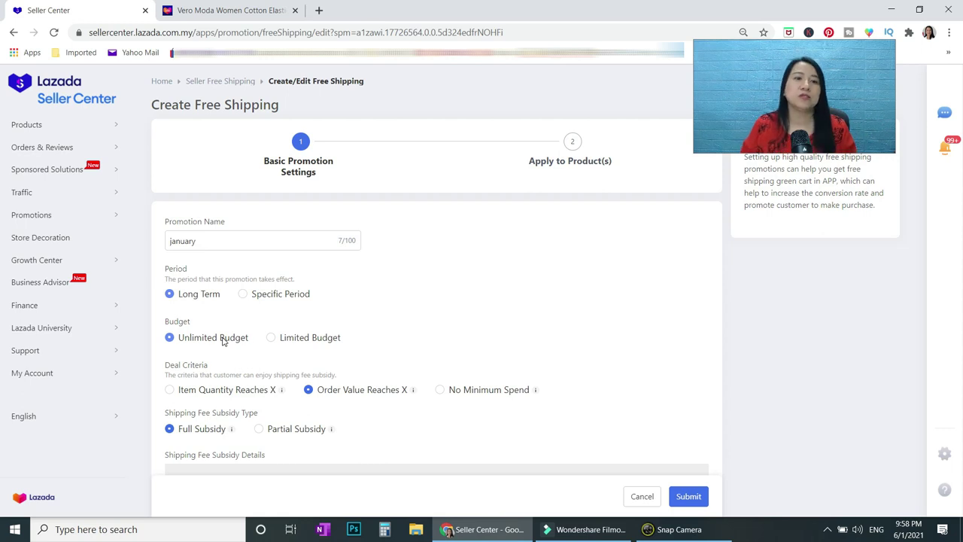
Try the Limited Budget option with its amount field, and return the budget to Unlimited Budget
scroll(499, 324, "down", 2)
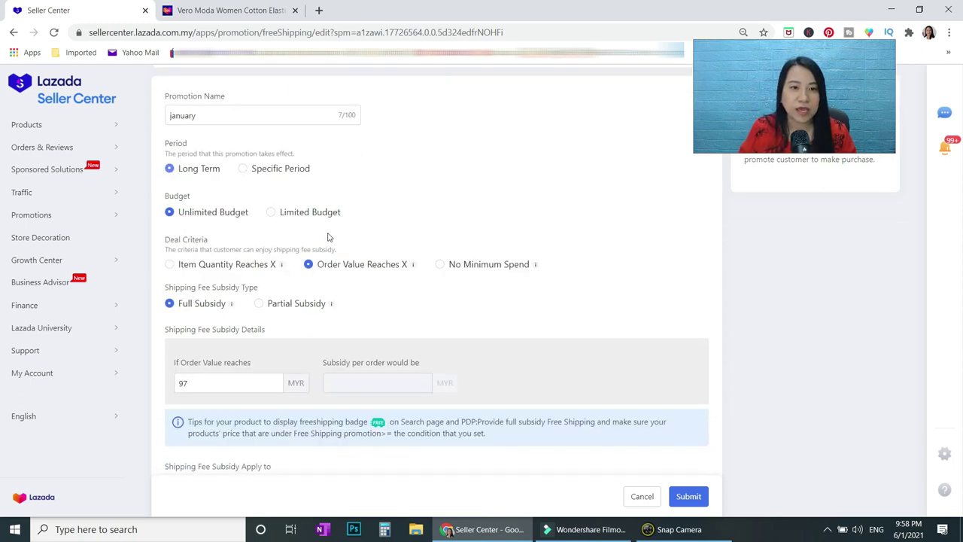
left_click(271, 213)
left_click(192, 232)
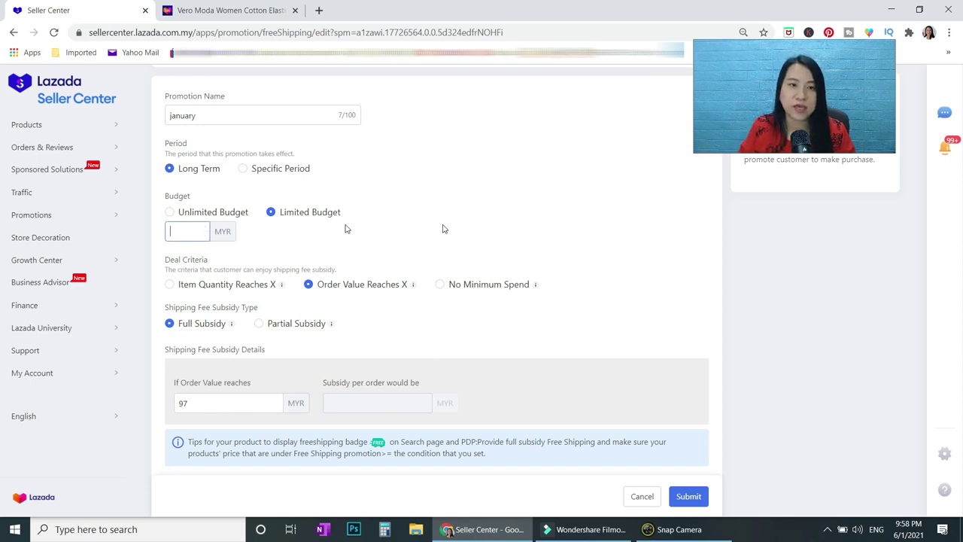
left_click(170, 213)
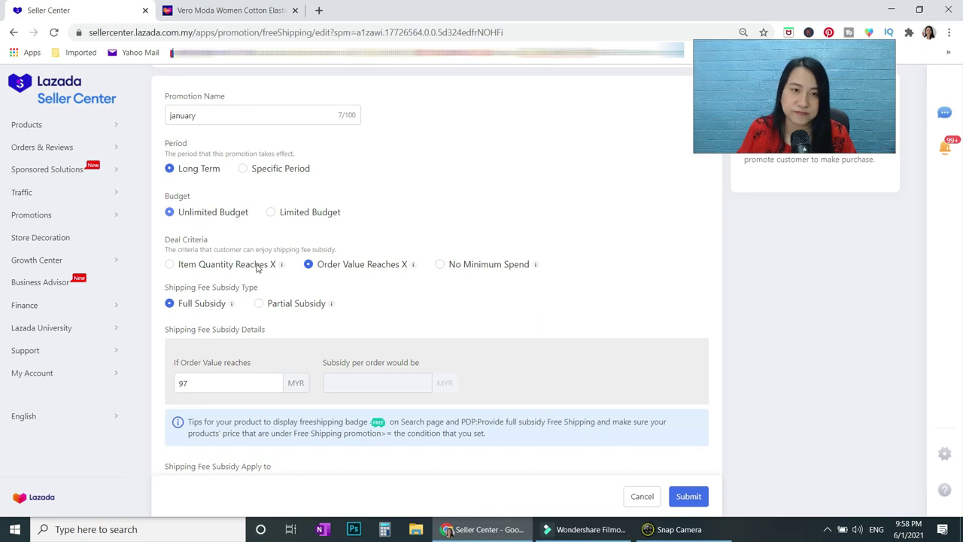
Try the Item Quantity Reaches X deal criterion, and return to Order Value Reaches X with a threshold of 80 MYR
left_click(171, 265)
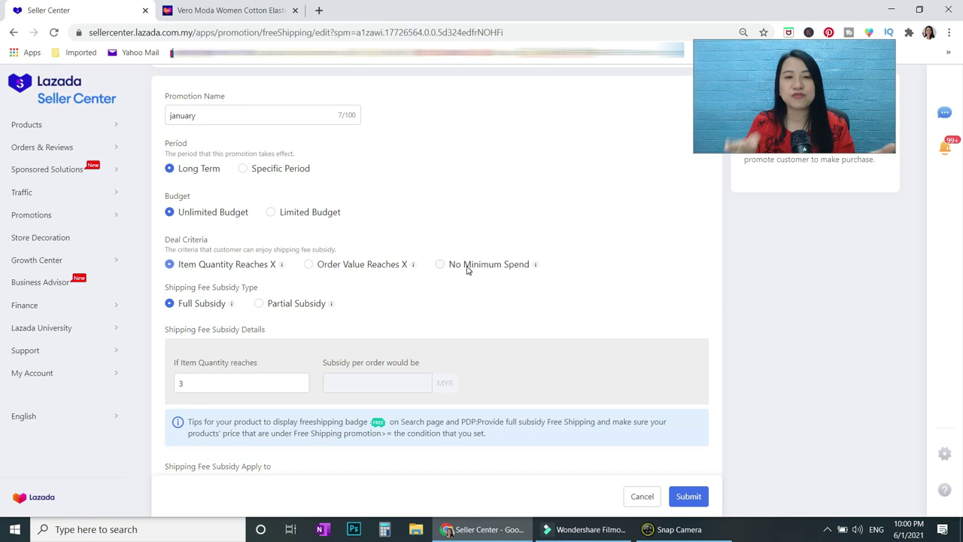
left_click(308, 266)
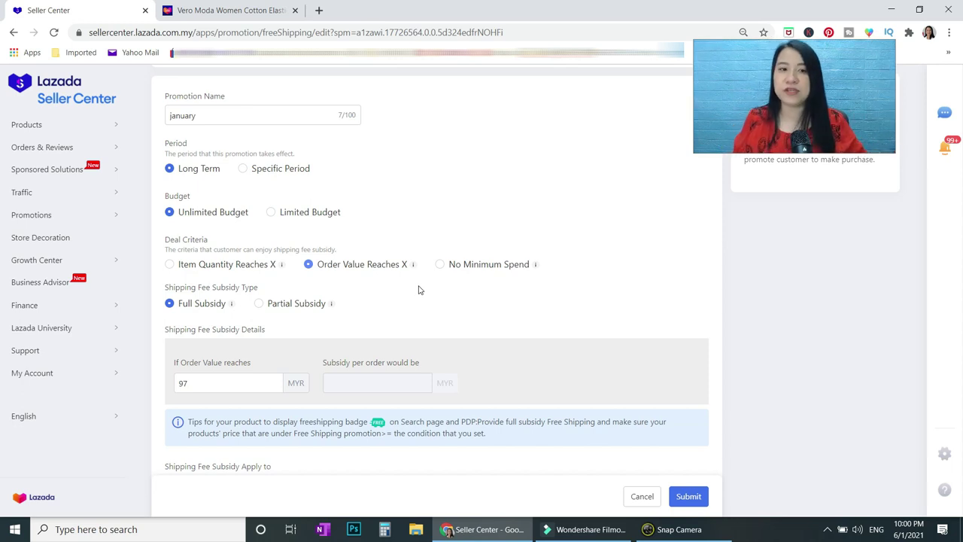
scroll(581, 296, "down", 1)
double_click(214, 321)
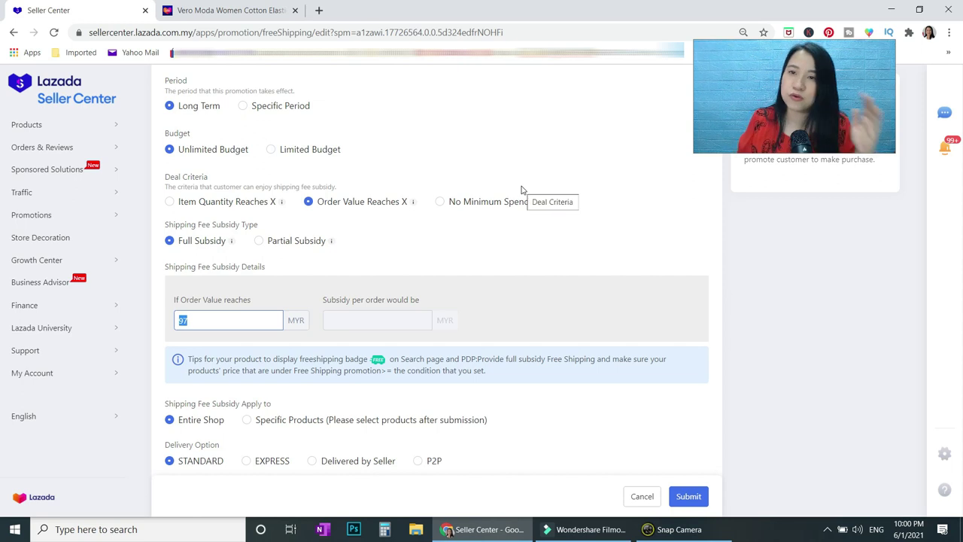
type("80")
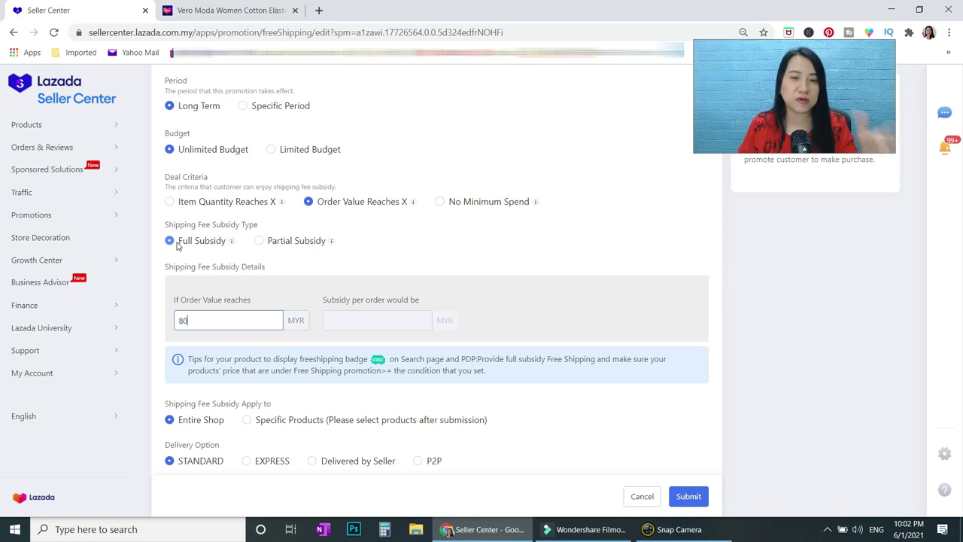
Try the Partial Subsidy type with an order value threshold of 80 MYR, and return to Full Subsidy
left_click(260, 241)
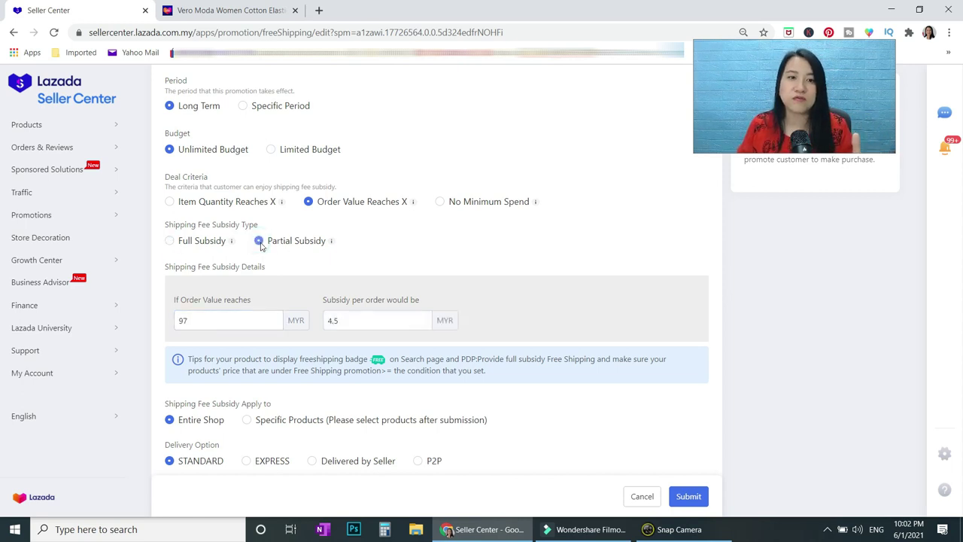
left_click_drag(217, 326, 178, 319)
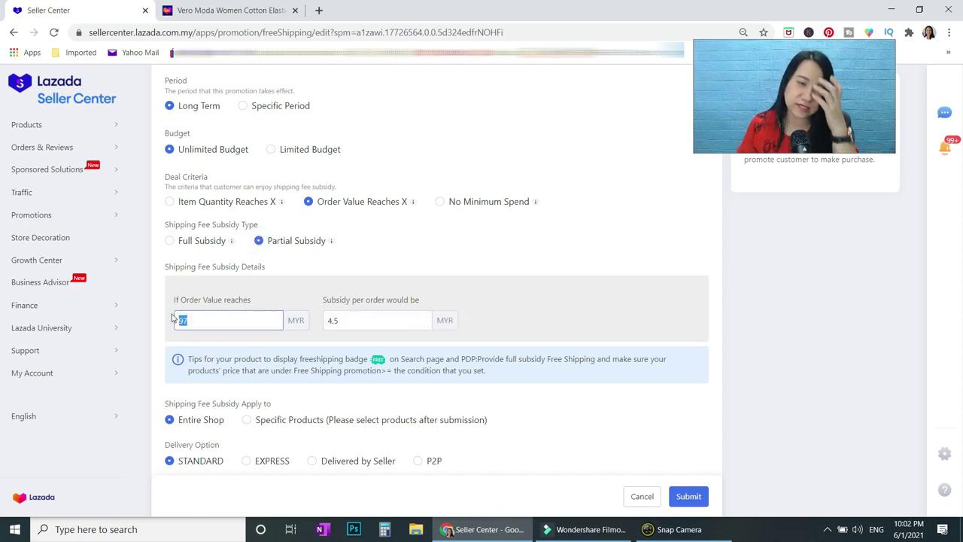
type("80")
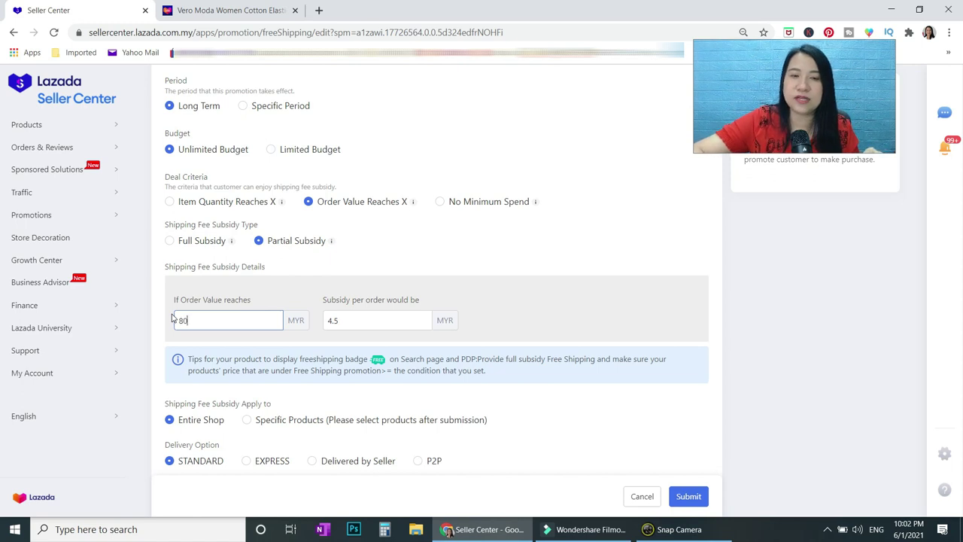
left_click_drag(353, 321, 325, 319)
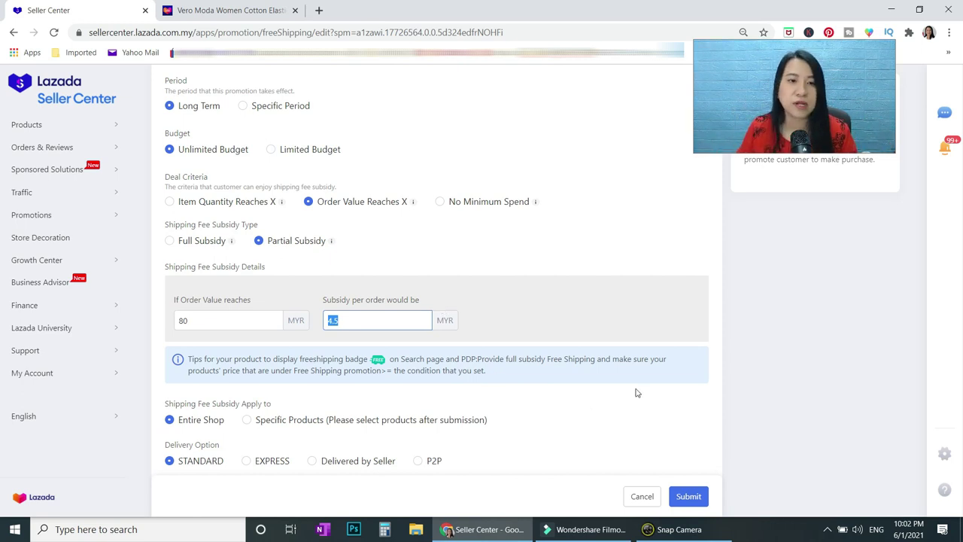
left_click(170, 243)
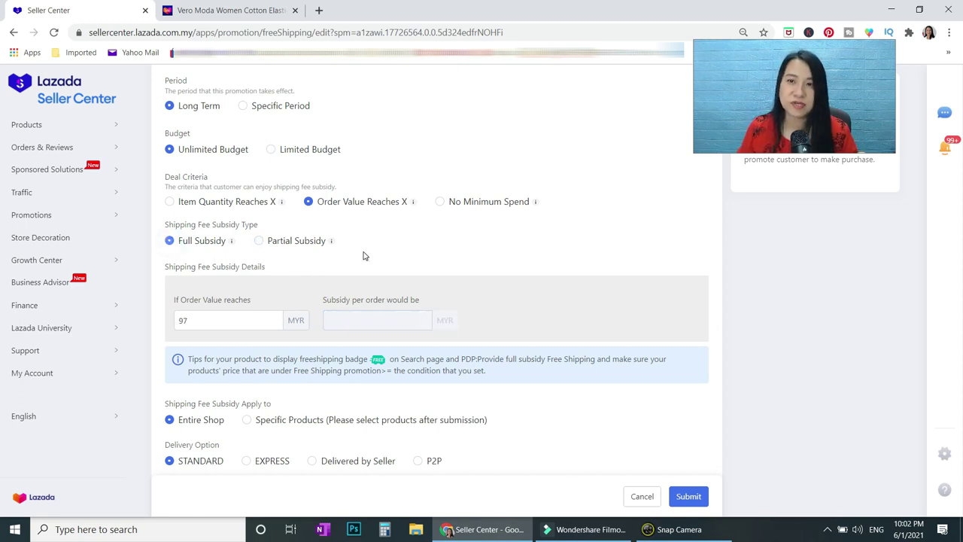
Set the order value threshold for the full shipping fee subsidy to 80 MYR
left_click(195, 320)
left_click_drag(195, 320, 175, 313)
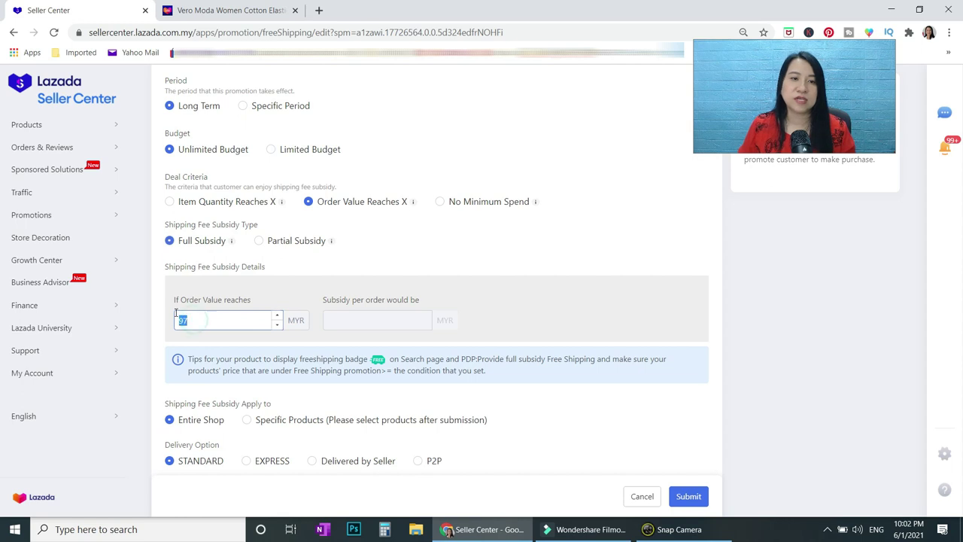
type("80")
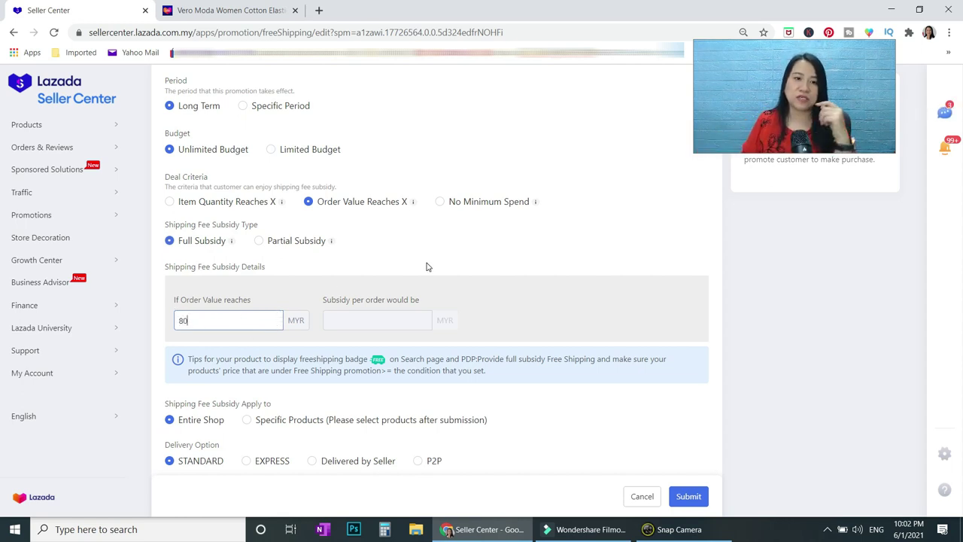
Apply the shipping fee subsidy to Specific Products instead of the entire shop
scroll(248, 250, "down", 1)
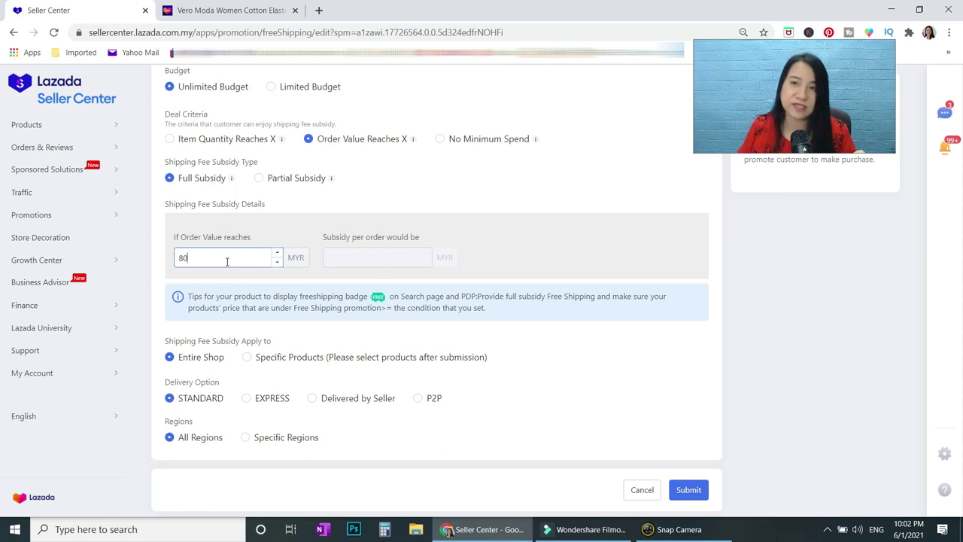
scroll(331, 261, "down", 1)
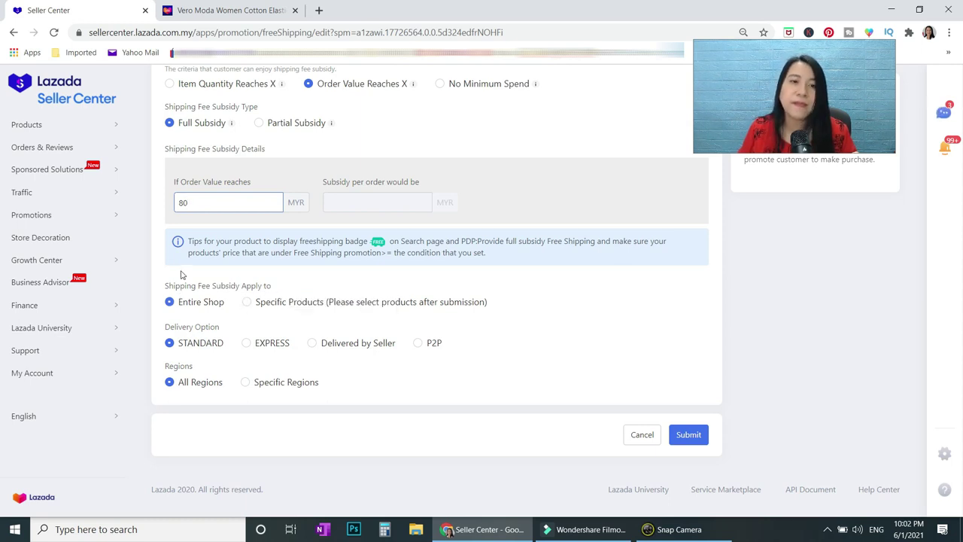
left_click(246, 301)
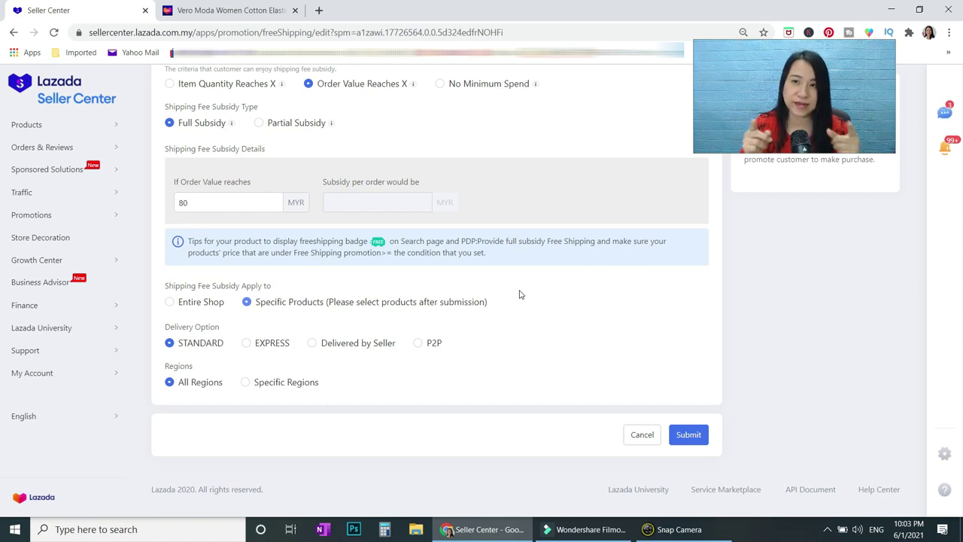
Apply the subsidy to the Entire Shop and restrict it to specific regions, removing EM-Sabah and EM-Sarawak to keep WM-KV and WM-NKV
left_click(171, 302)
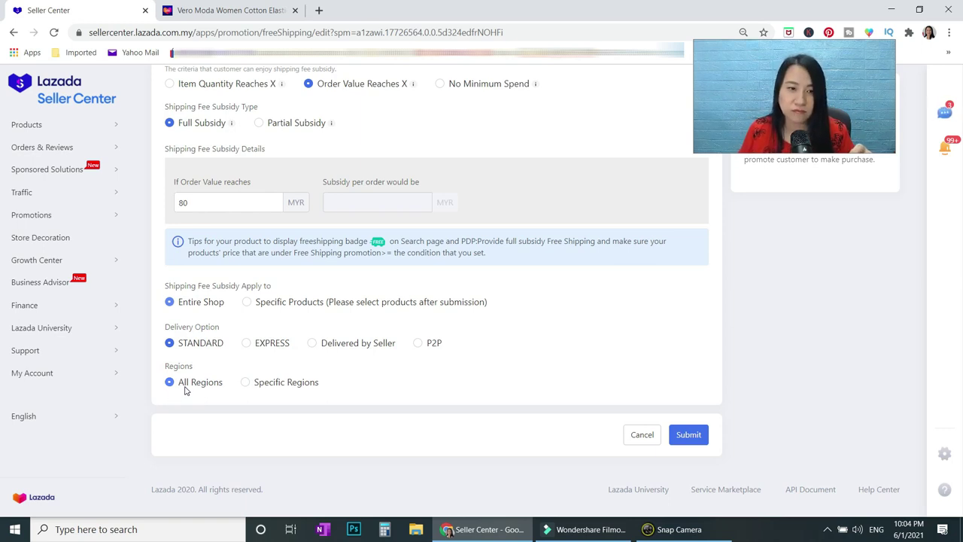
left_click(247, 384)
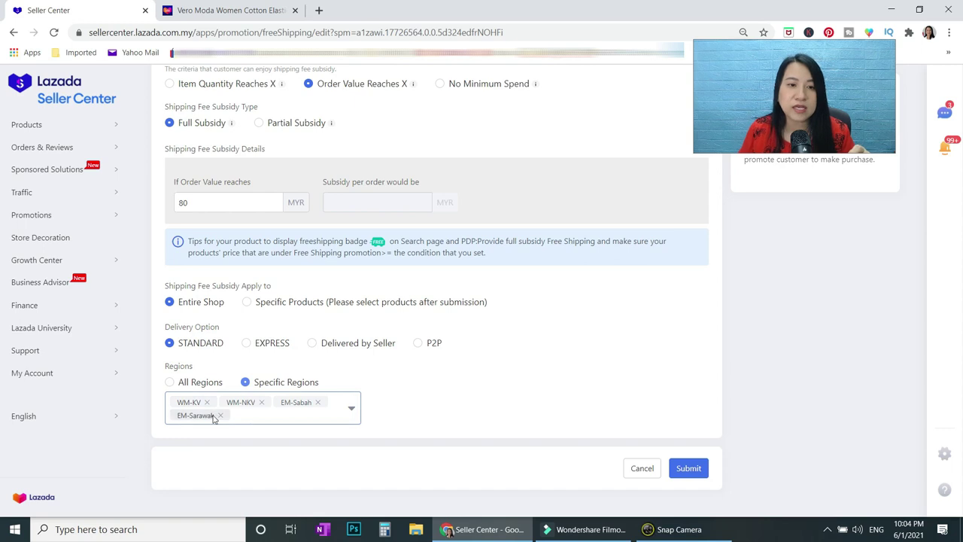
left_click(319, 404)
left_click(324, 404)
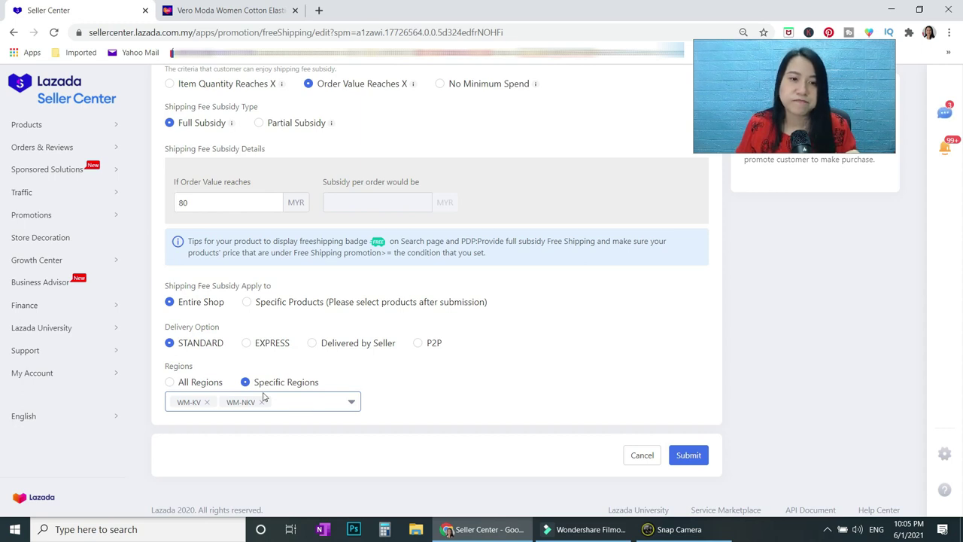
left_click(690, 457)
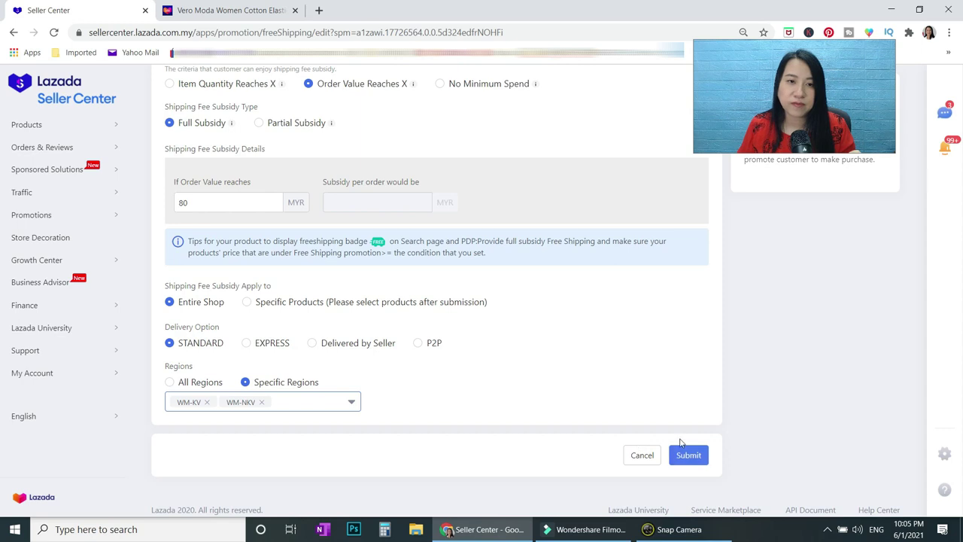
Go back to the Seller Free Shipping promotions list, filter it to On-going promotions, and clear the status filter
scroll(397, 331, "up", 2)
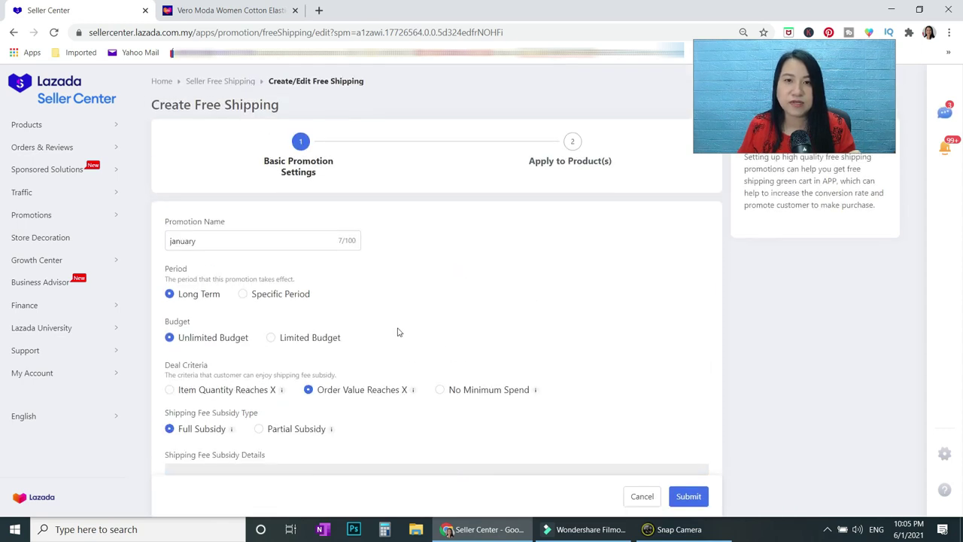
left_click(240, 82)
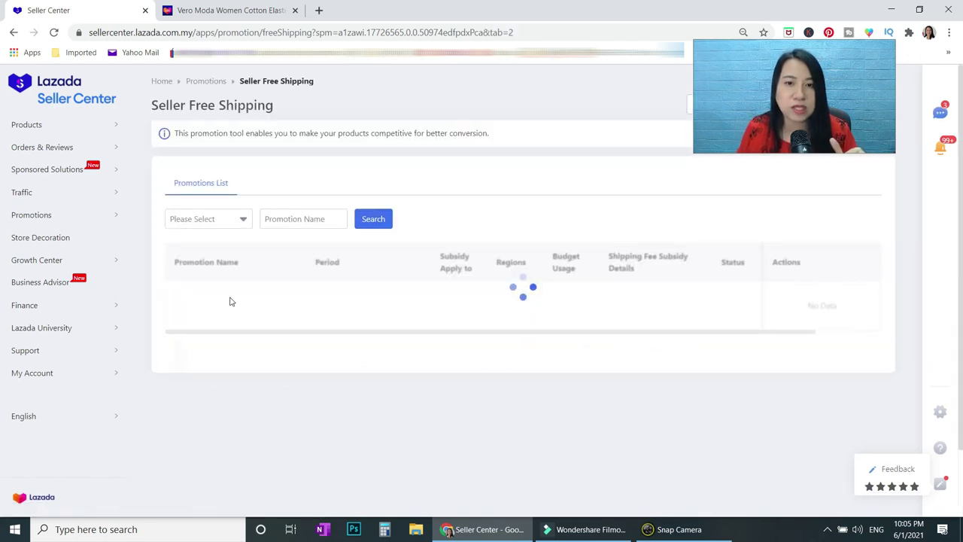
left_click(225, 218)
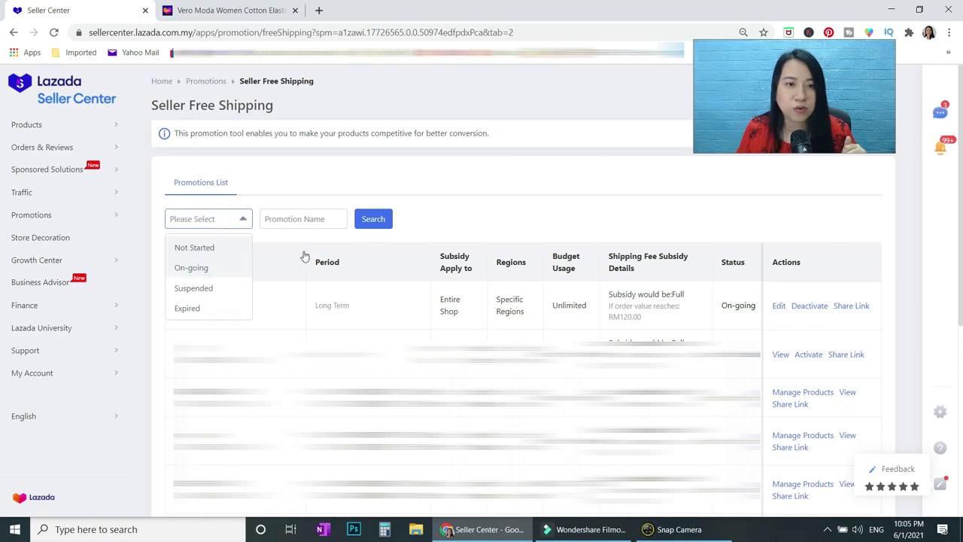
left_click(378, 219)
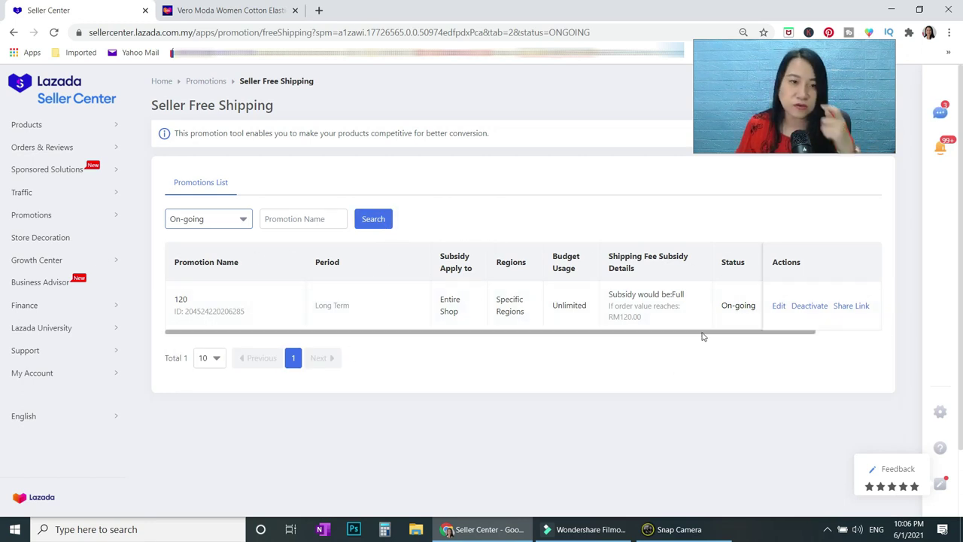
left_click(244, 220)
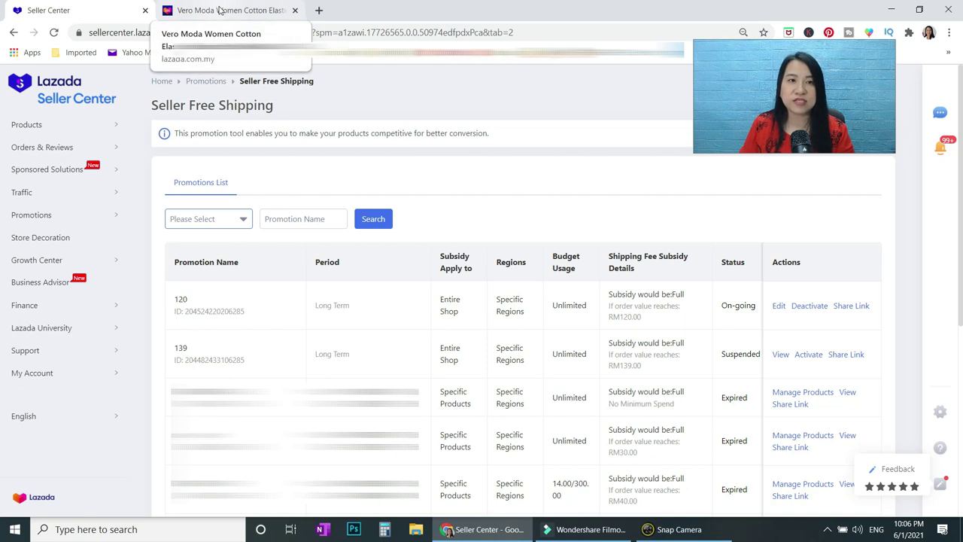
Review the free shipping terms under the delivery options on the Vero Moda cuffed pants product page
left_click(217, 10)
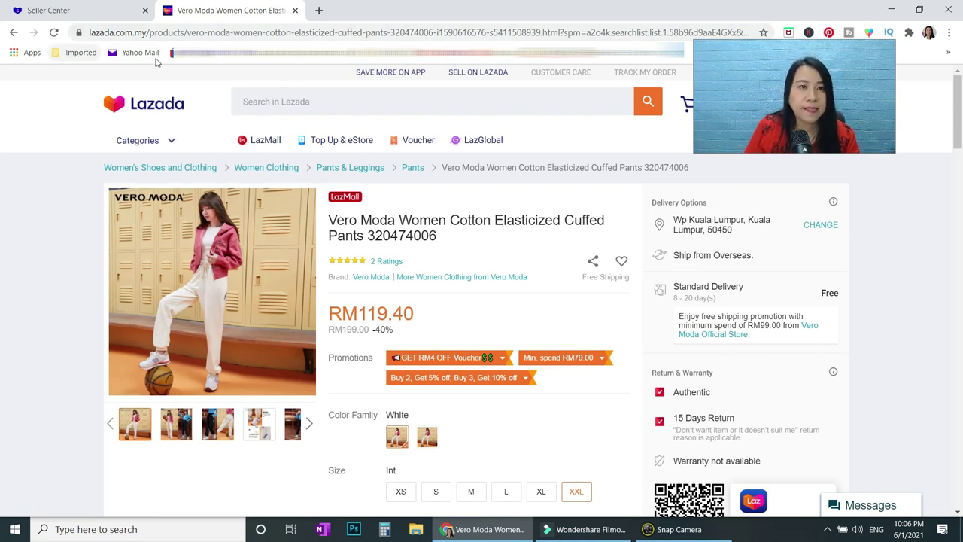
left_click(54, 32)
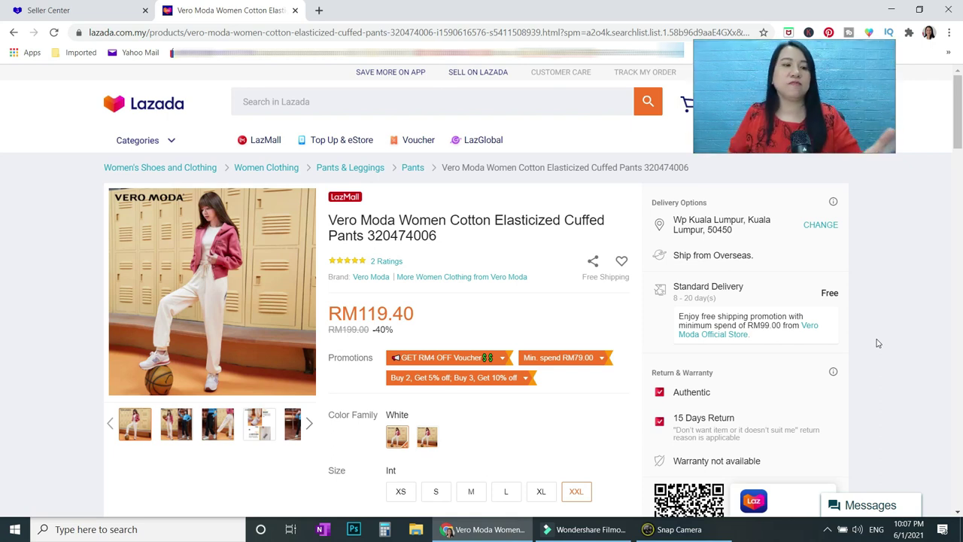
Return to the pants search results and filter them by the Free Shipping service to examine the product badges
key("alt+Left")
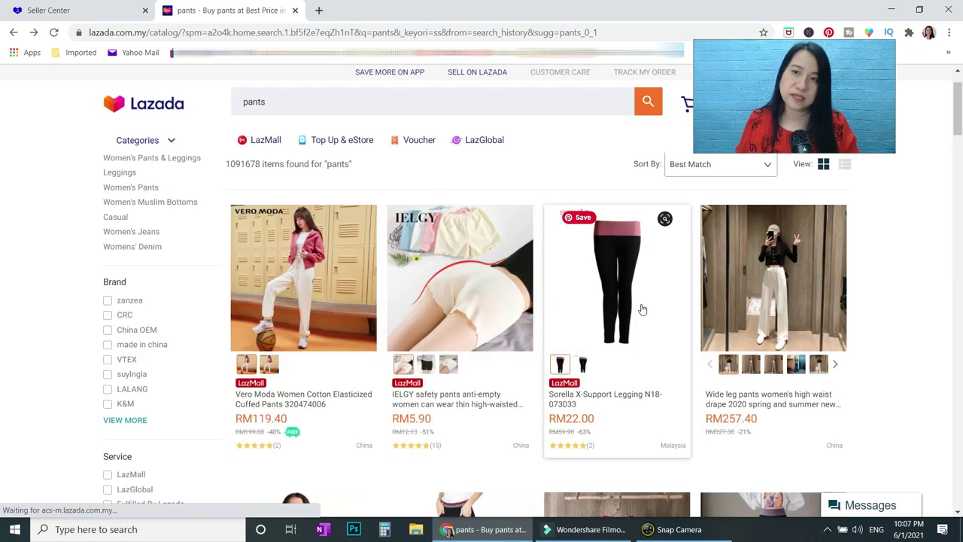
scroll(369, 271, "down", 2)
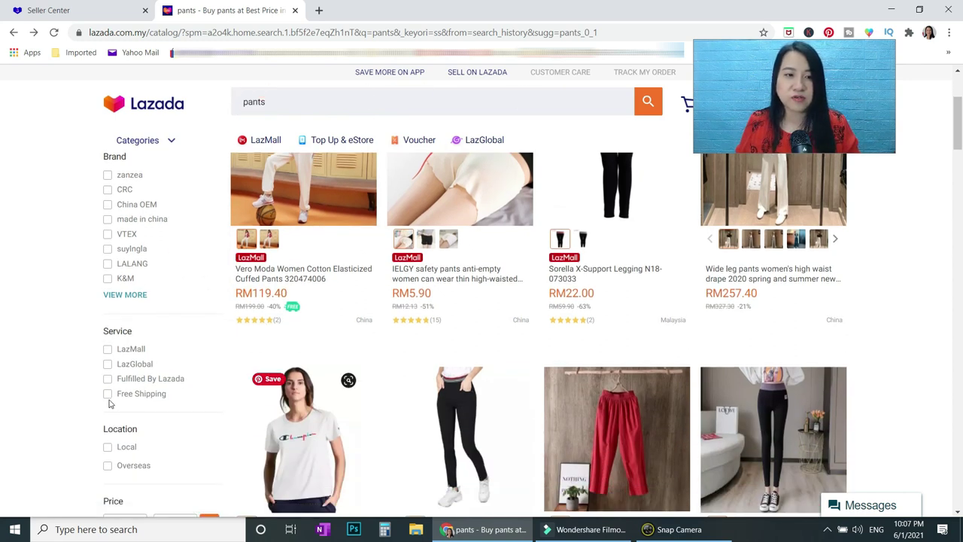
left_click(107, 394)
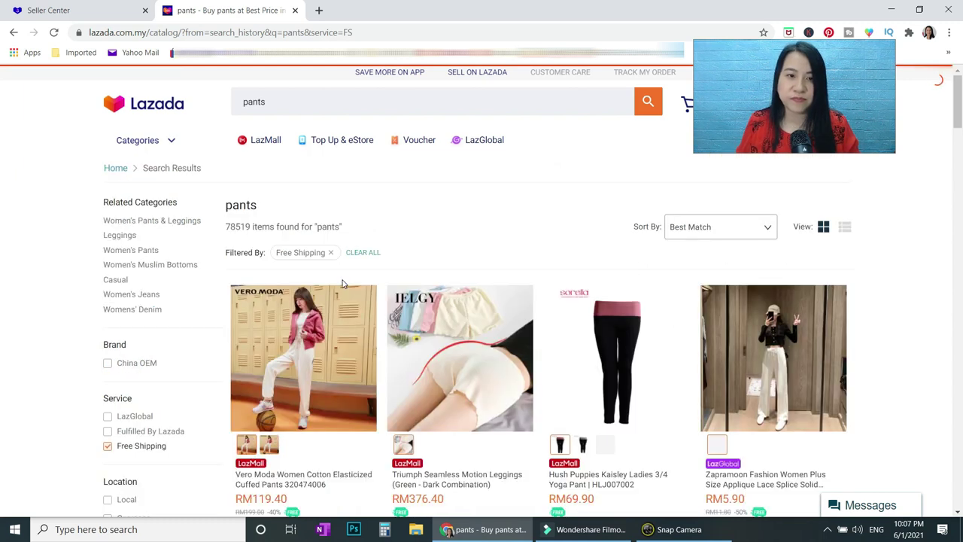
scroll(440, 409, "down", 2)
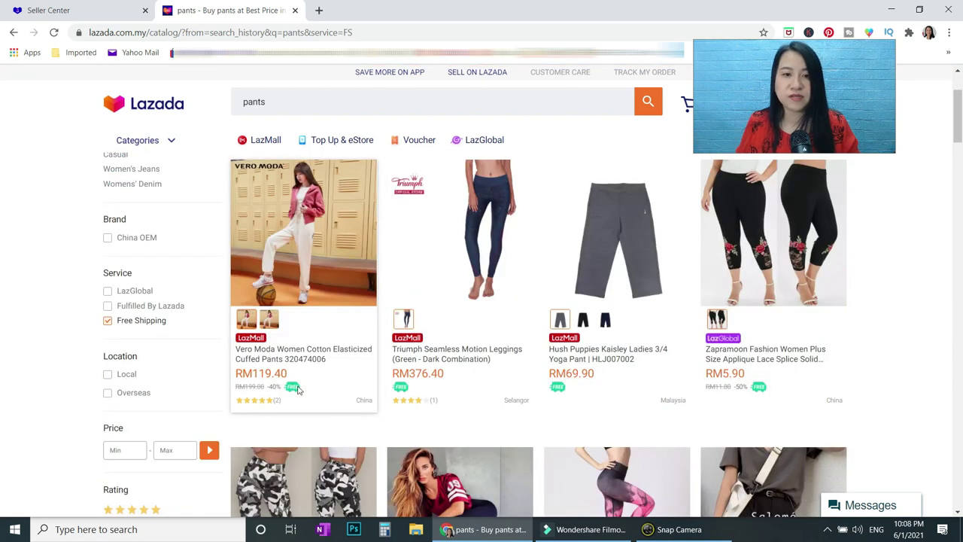